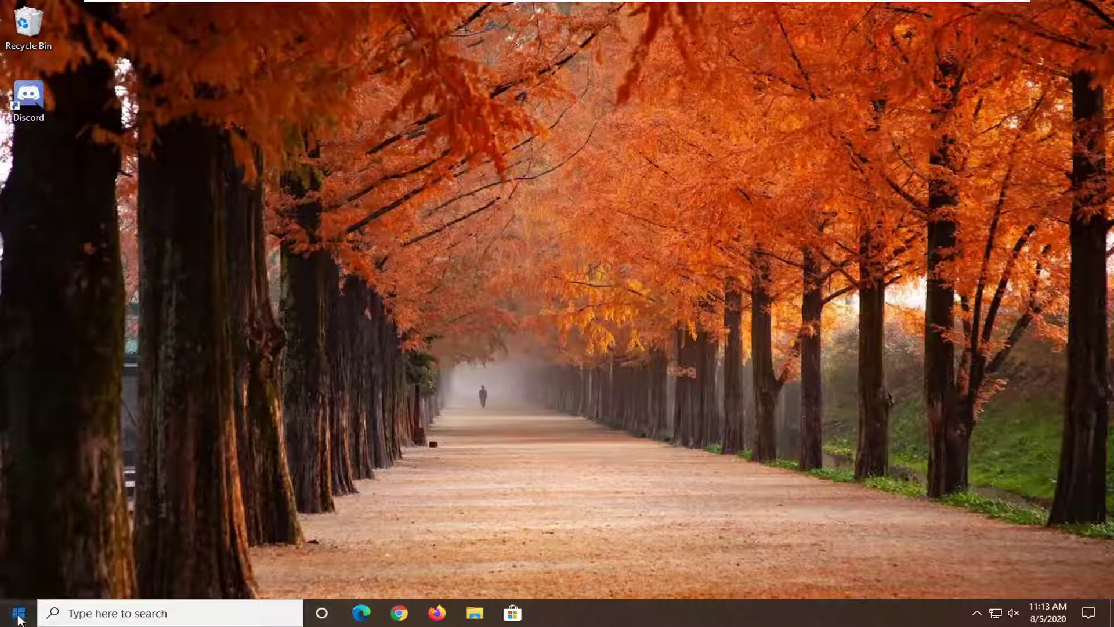
# - Search 'control panel' from Start and open Programs and Features
pyautogui.click(19, 619)
pyautogui.write('c')
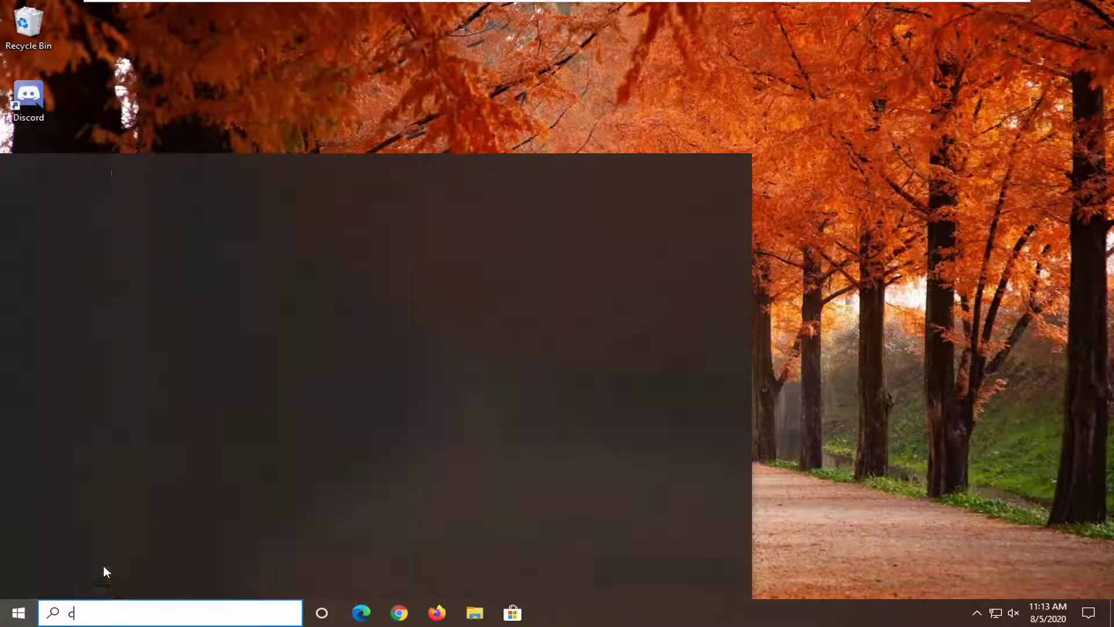
pyautogui.write('ontrol panel')
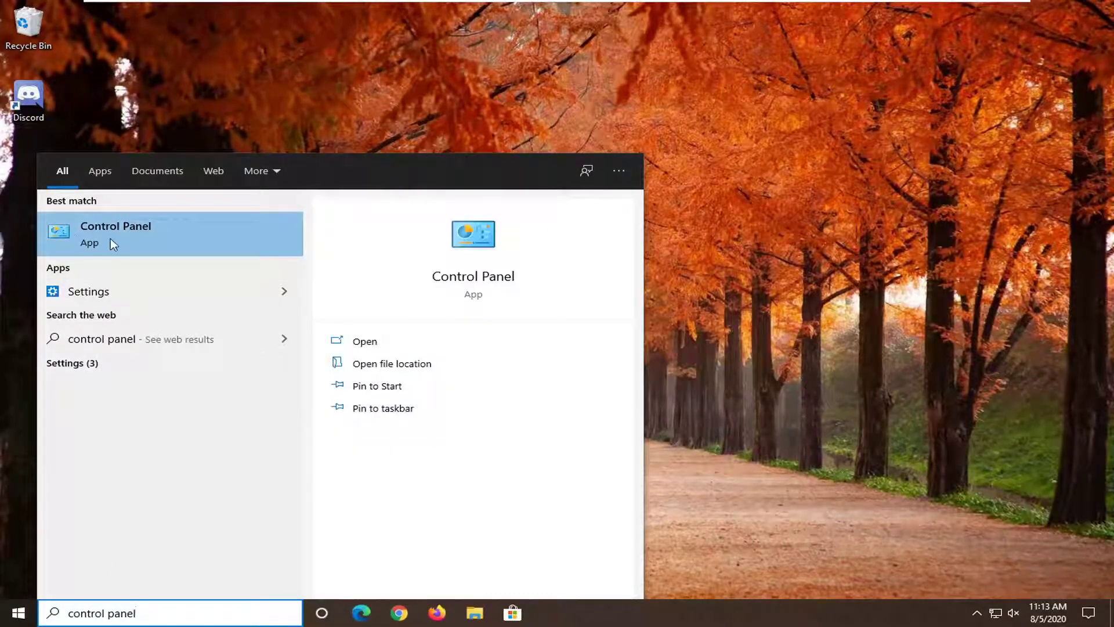
pyautogui.click(112, 243)
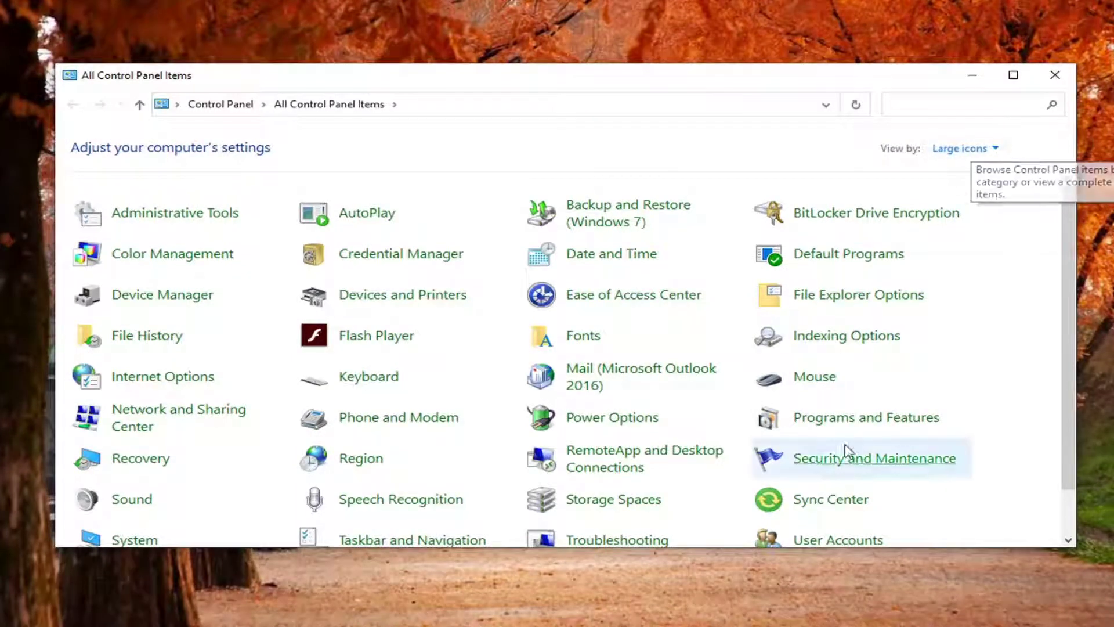
pyautogui.click(866, 417)
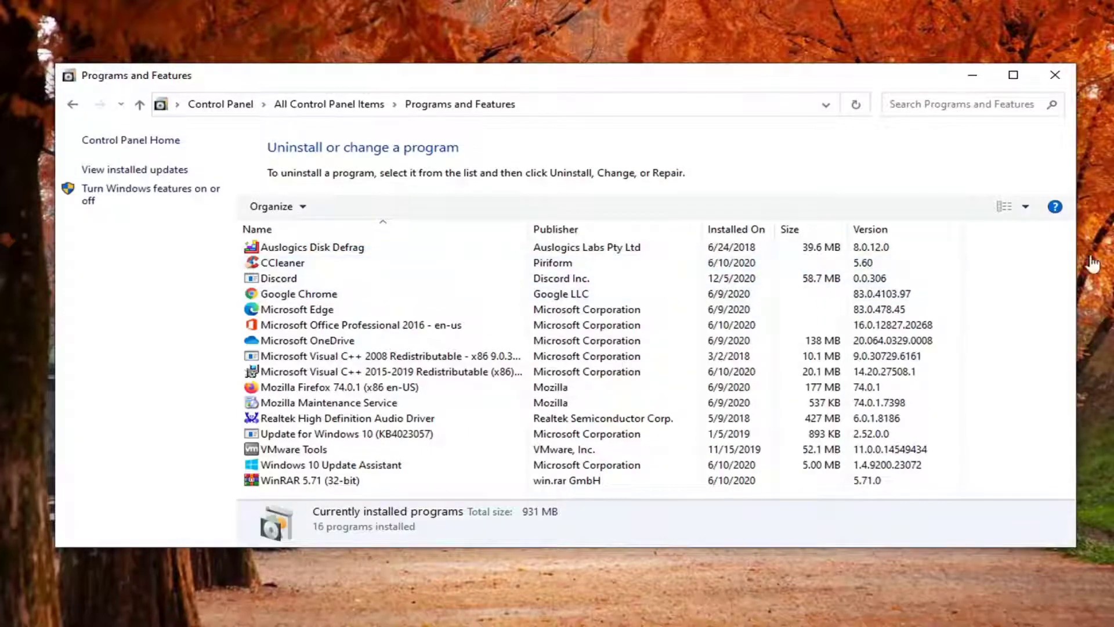
# - Uninstall Discord, retrying the uninstall and dismissing the wait message
pyautogui.click(260, 282)
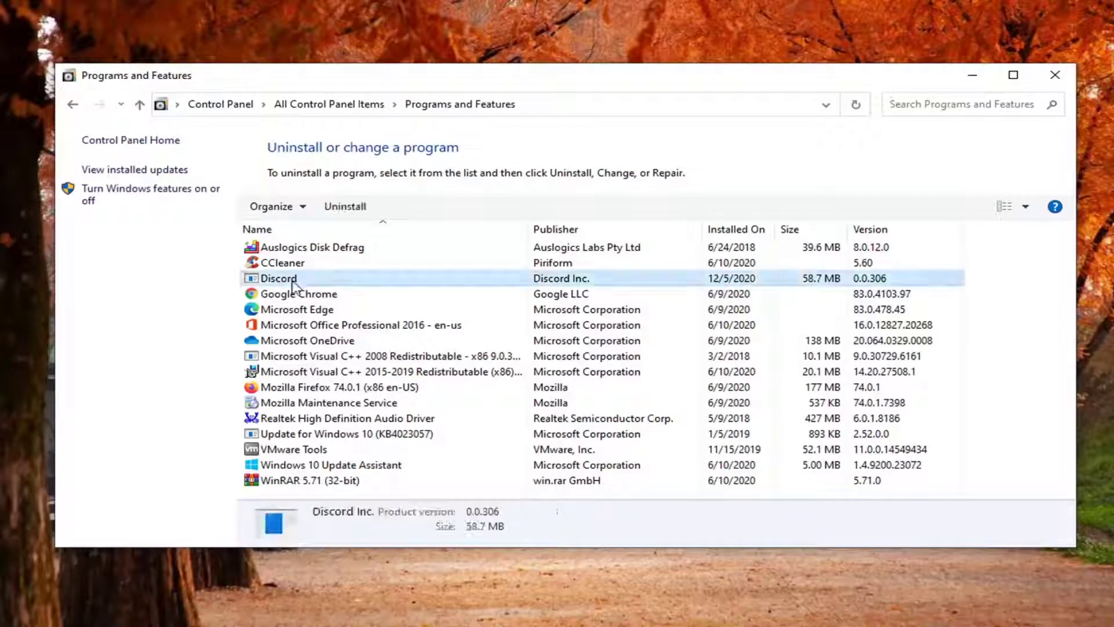
pyautogui.click(340, 213)
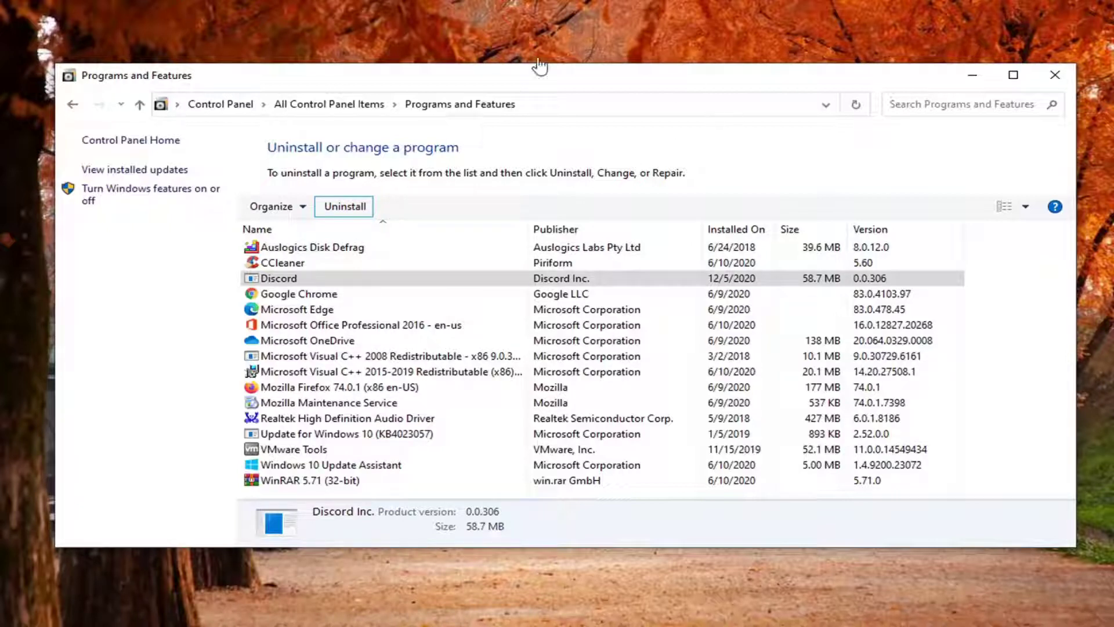
pyautogui.click(407, 278)
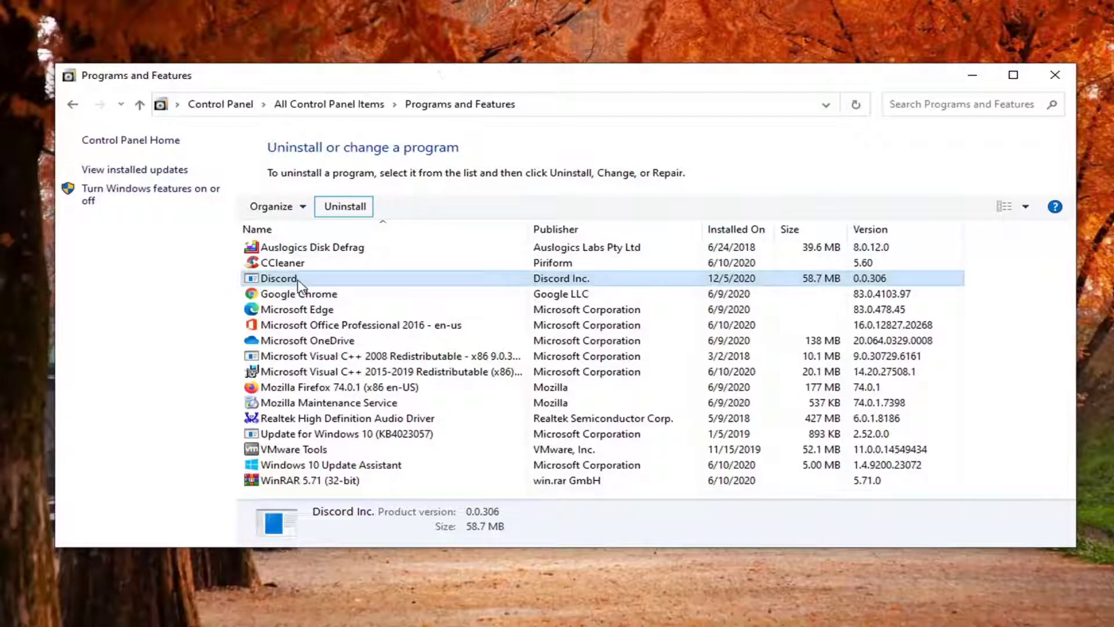
pyautogui.click(345, 206)
pyautogui.click(661, 317)
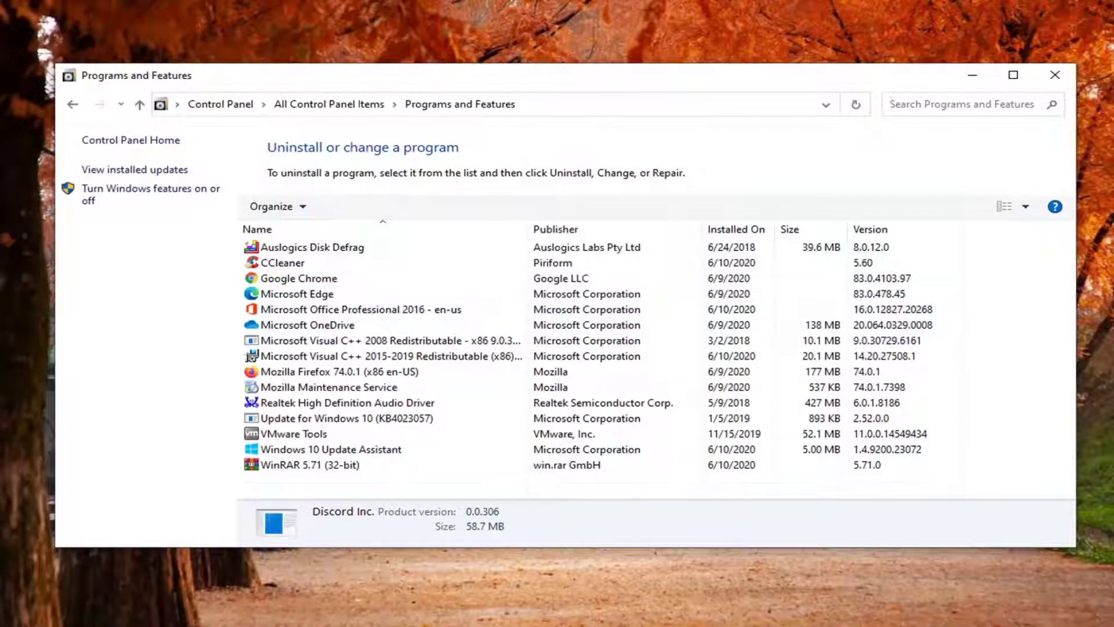
# - Close Programs and Features and open the %appdata% Roaming folder
pyautogui.click(1054, 81)
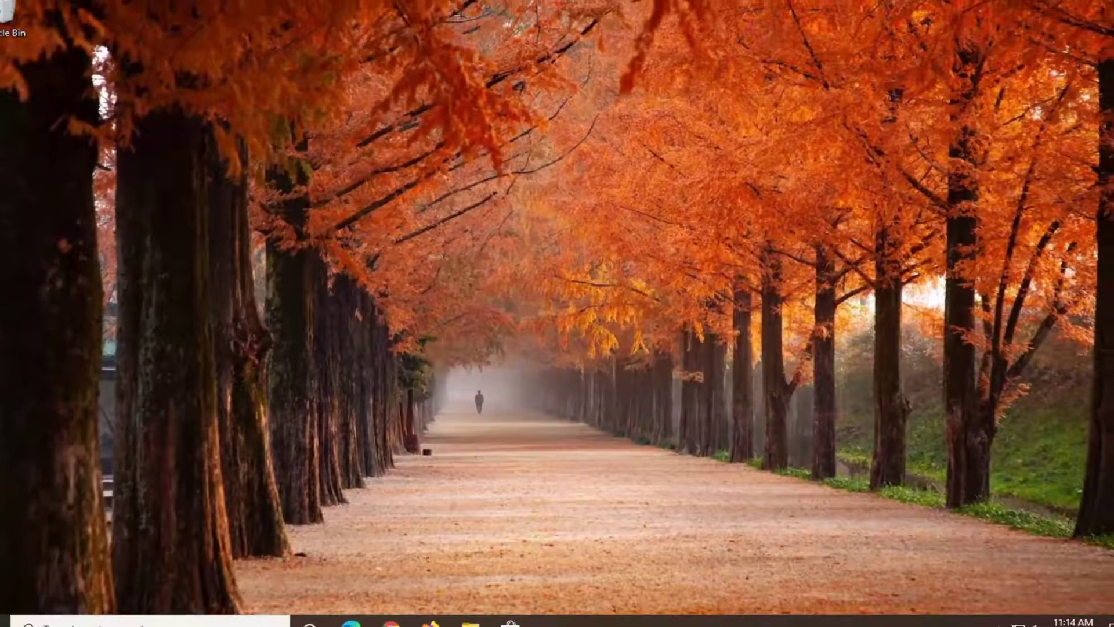
pyautogui.click(14, 616)
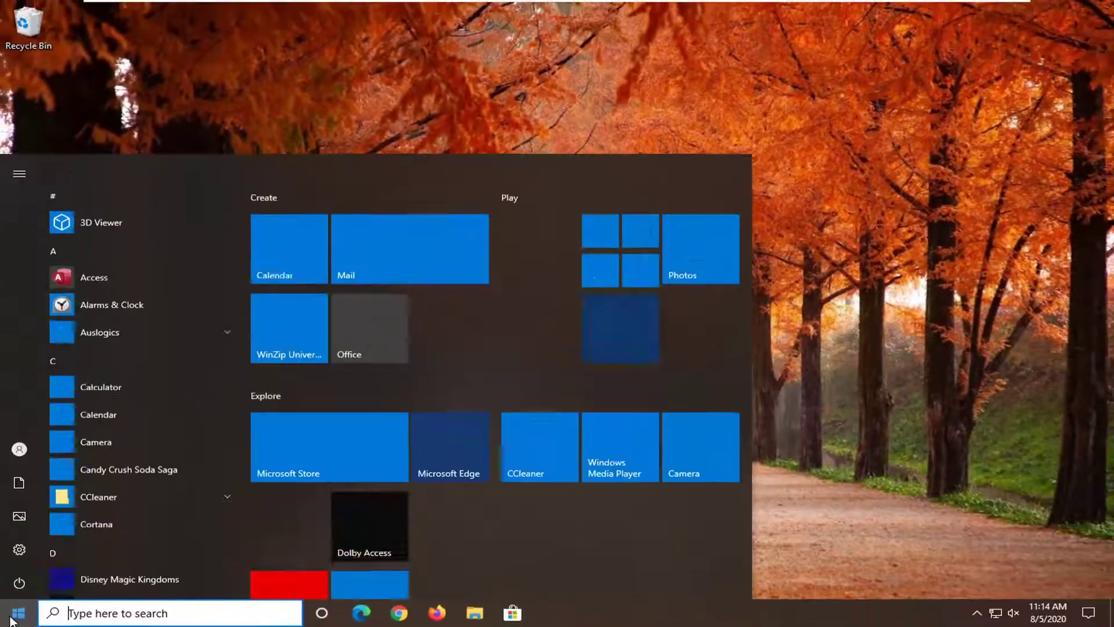
pyautogui.write('%app')
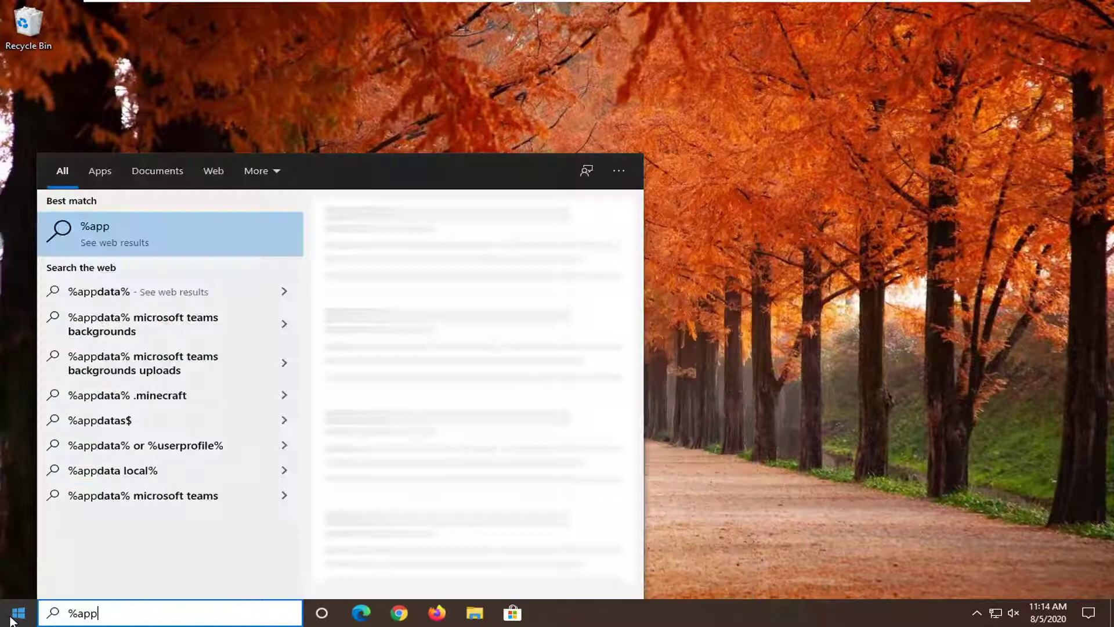
pyautogui.write('data%')
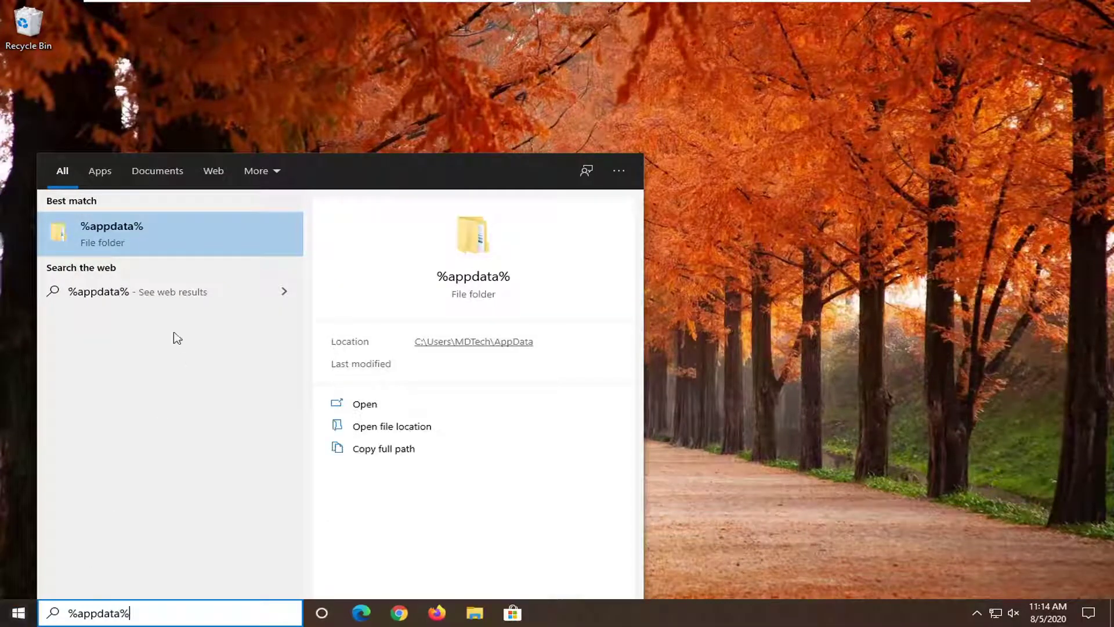
pyautogui.click(131, 239)
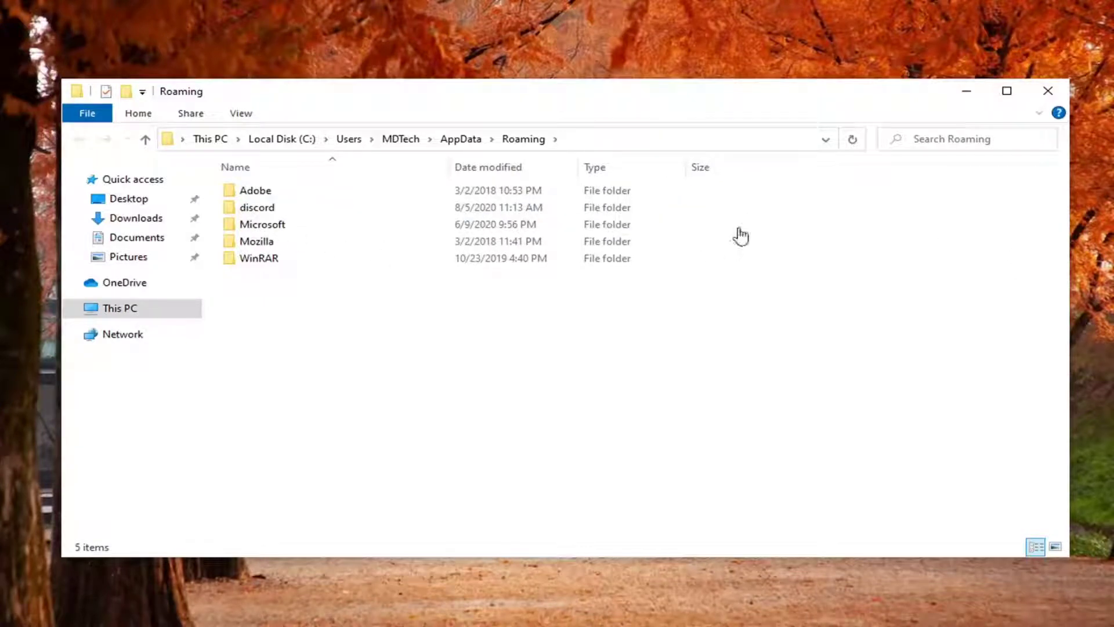
# - Delete the discord folder from Roaming and close the Explorer window
pyautogui.rightClick(263, 207)
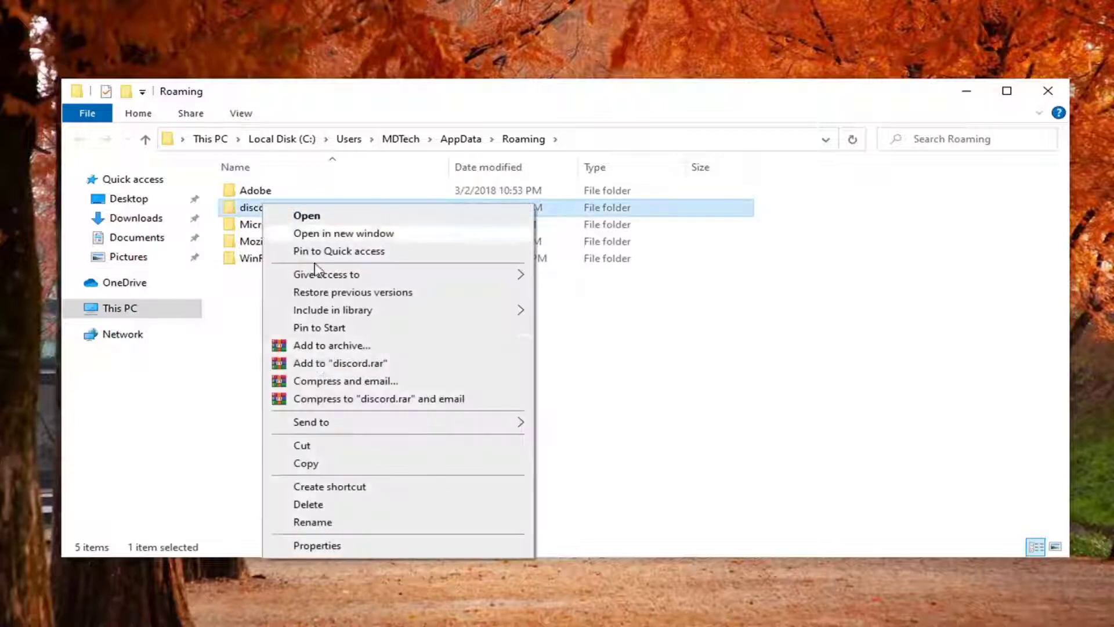
pyautogui.click(321, 506)
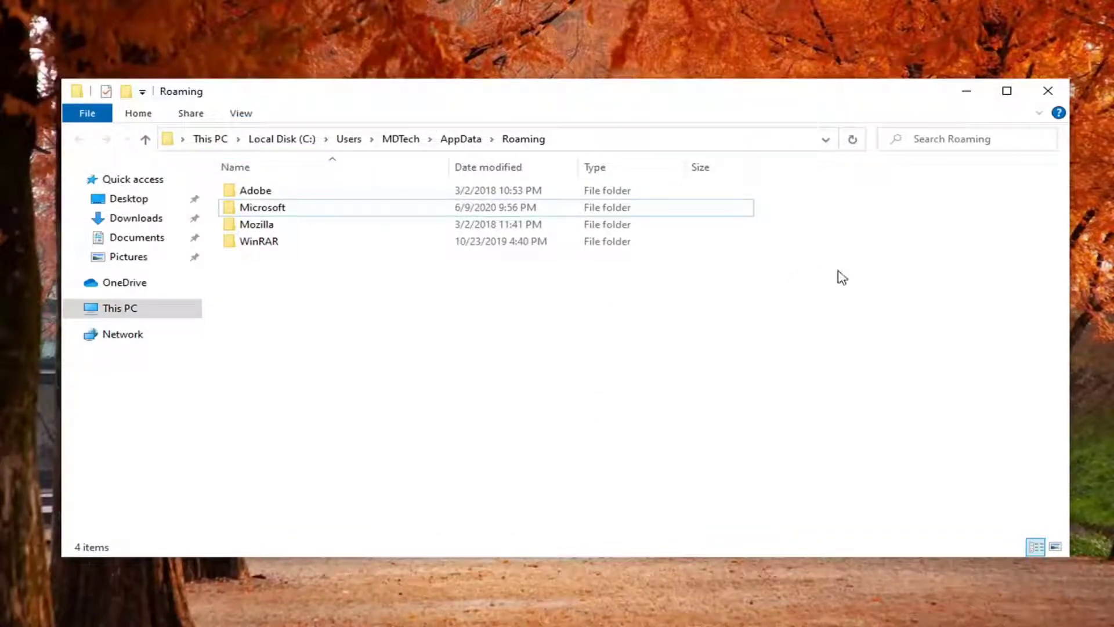
pyautogui.click(1048, 91)
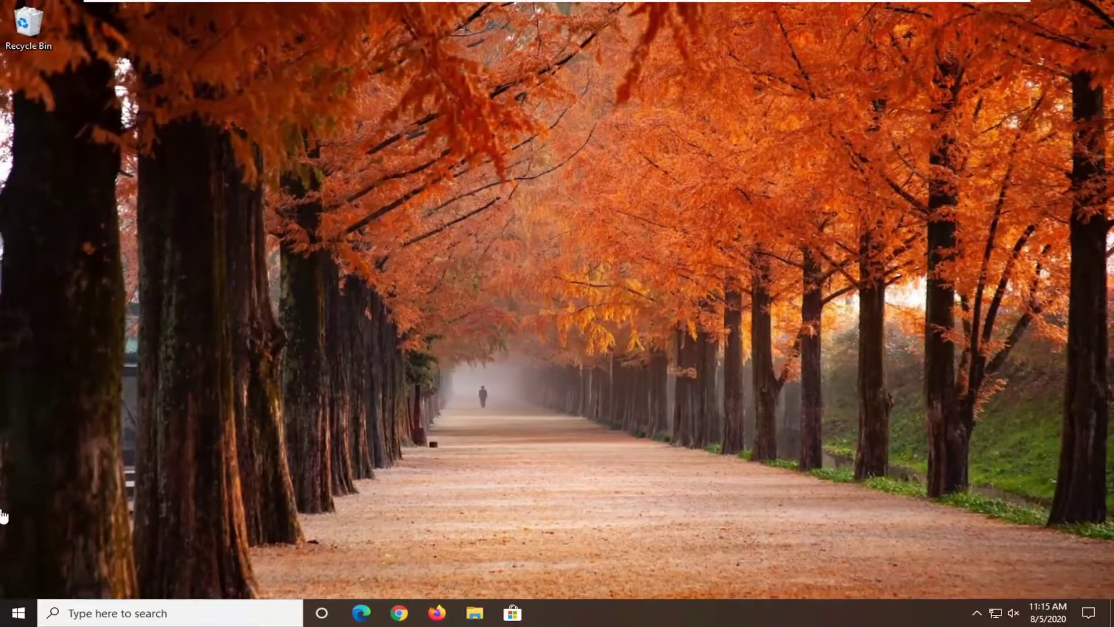
# - Open %localappdata%, delete its Discord folder, and close the window
pyautogui.click(18, 614)
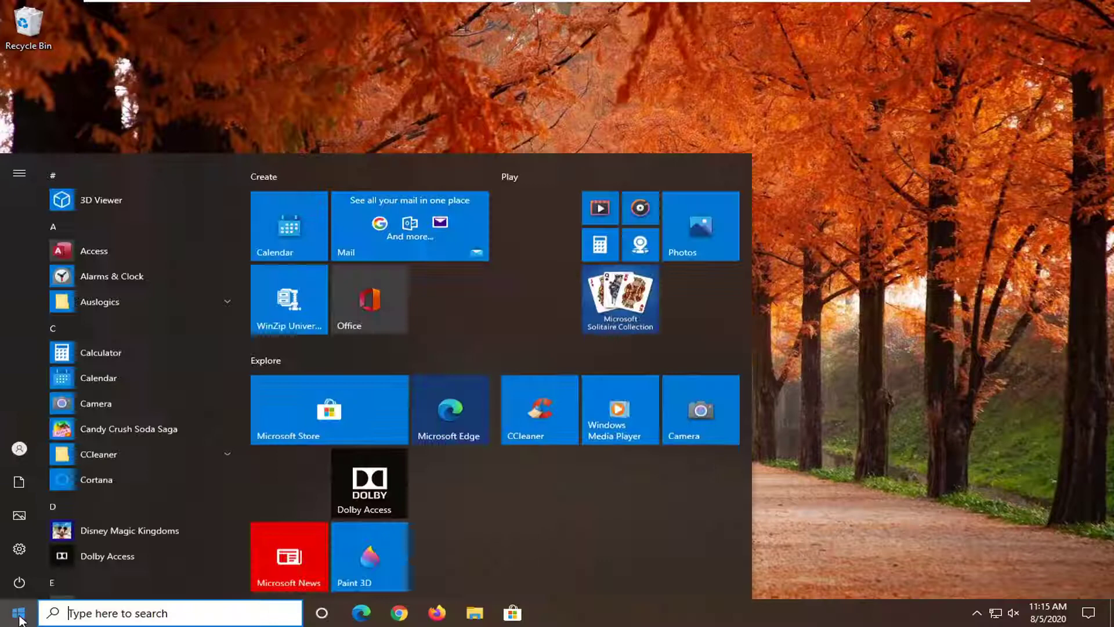
pyautogui.write('%loca')
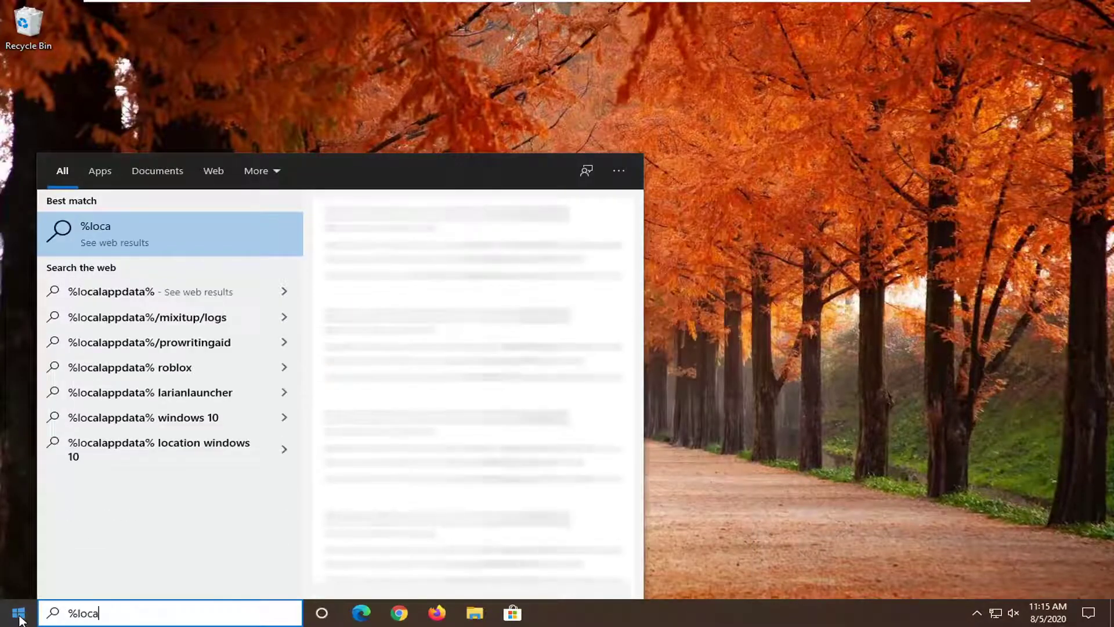
pyautogui.write('lappdata%')
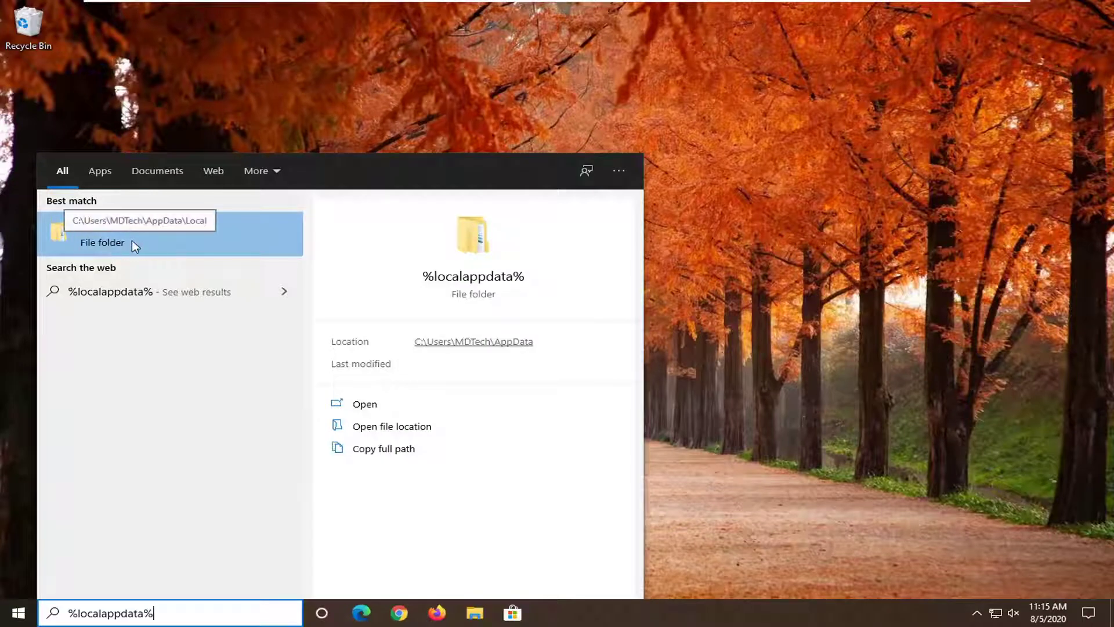
pyautogui.click(122, 236)
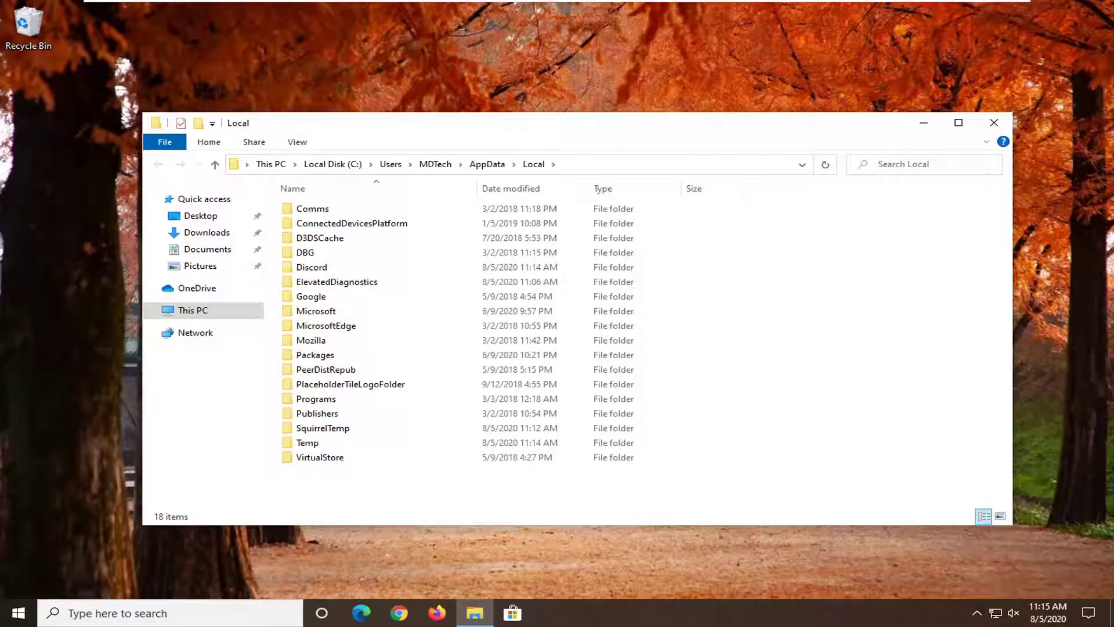
pyautogui.rightClick(314, 271)
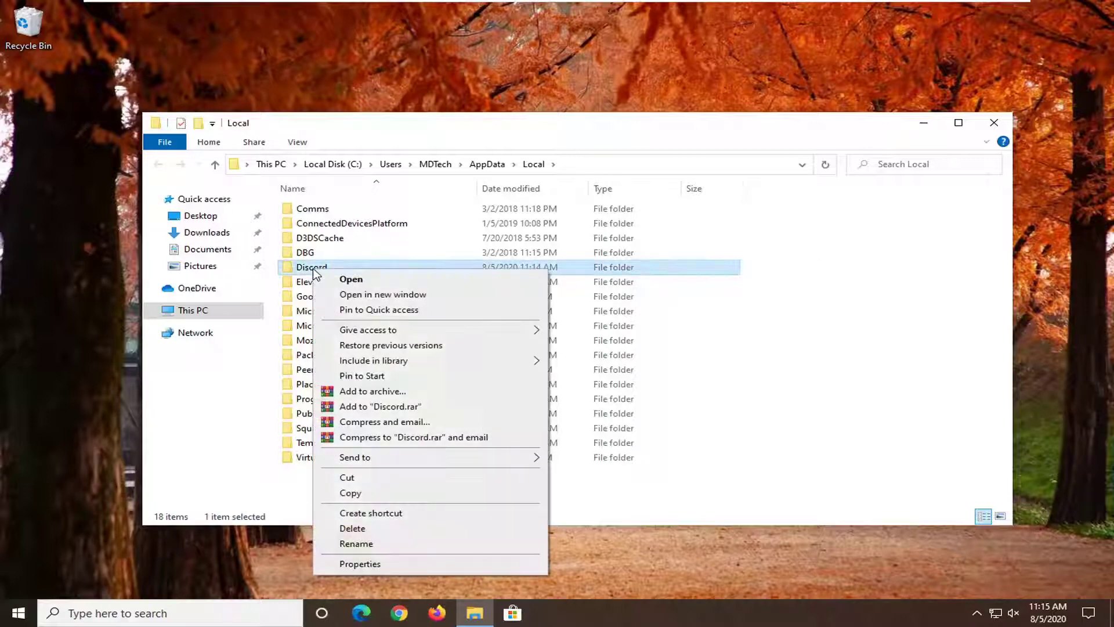
pyautogui.click(354, 528)
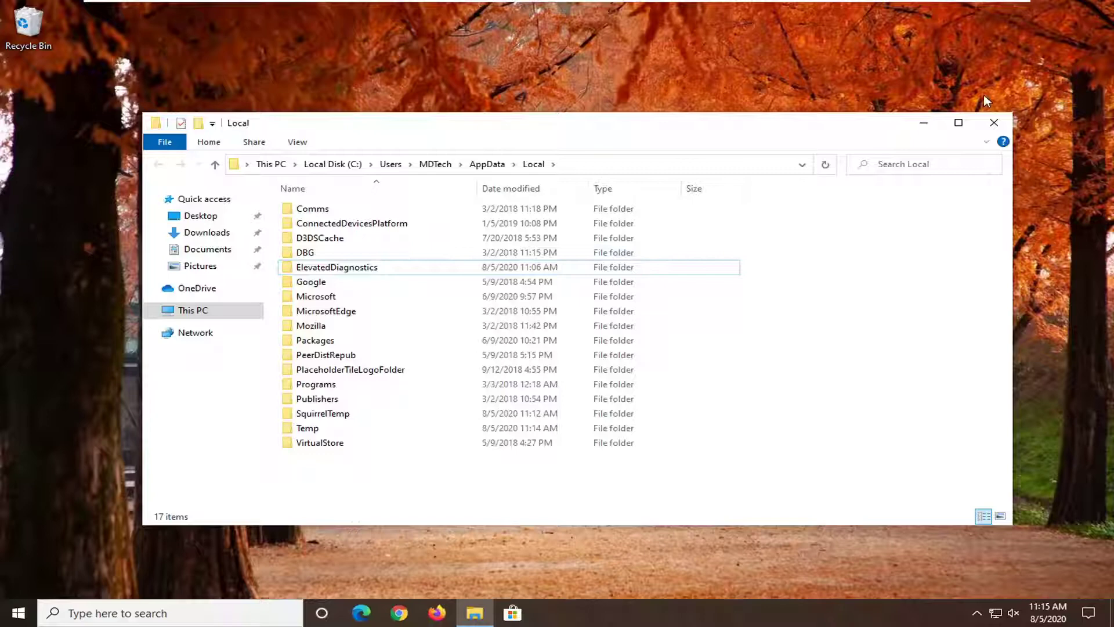
pyautogui.click(995, 122)
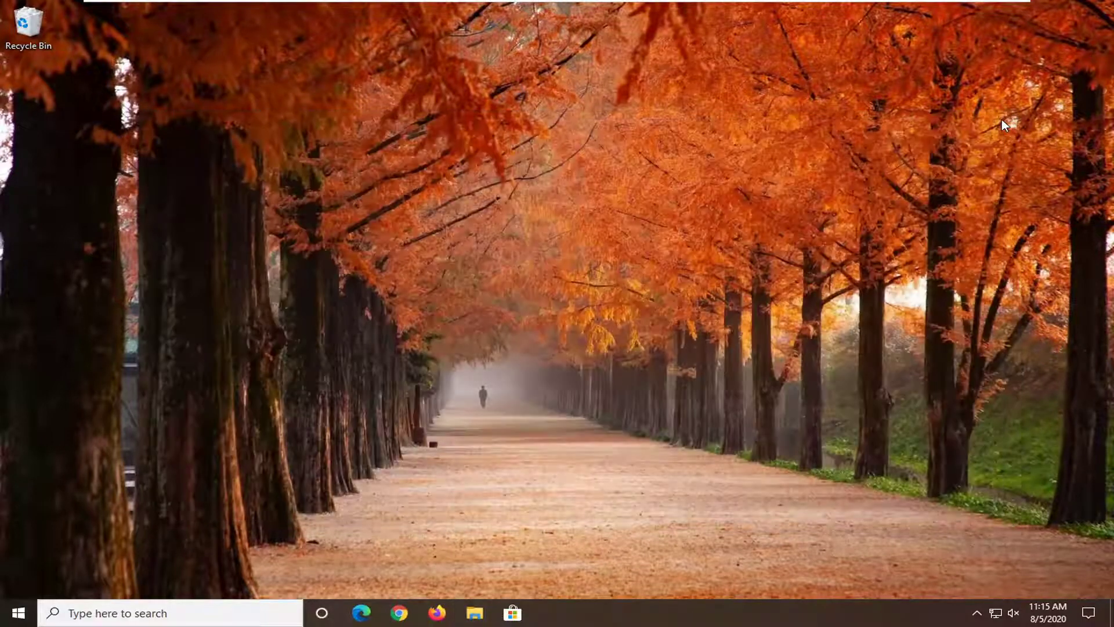
# - Open the Services console and select Quality Windows Audio Video Experience
pyautogui.click(3, 621)
pyautogui.write('services')
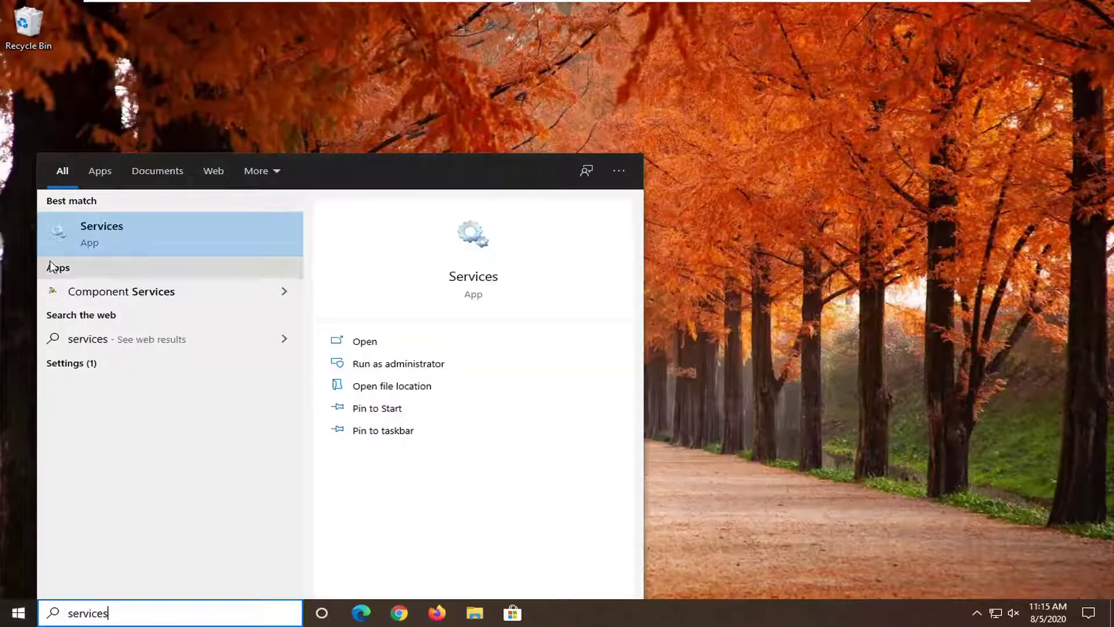
pyautogui.click(115, 241)
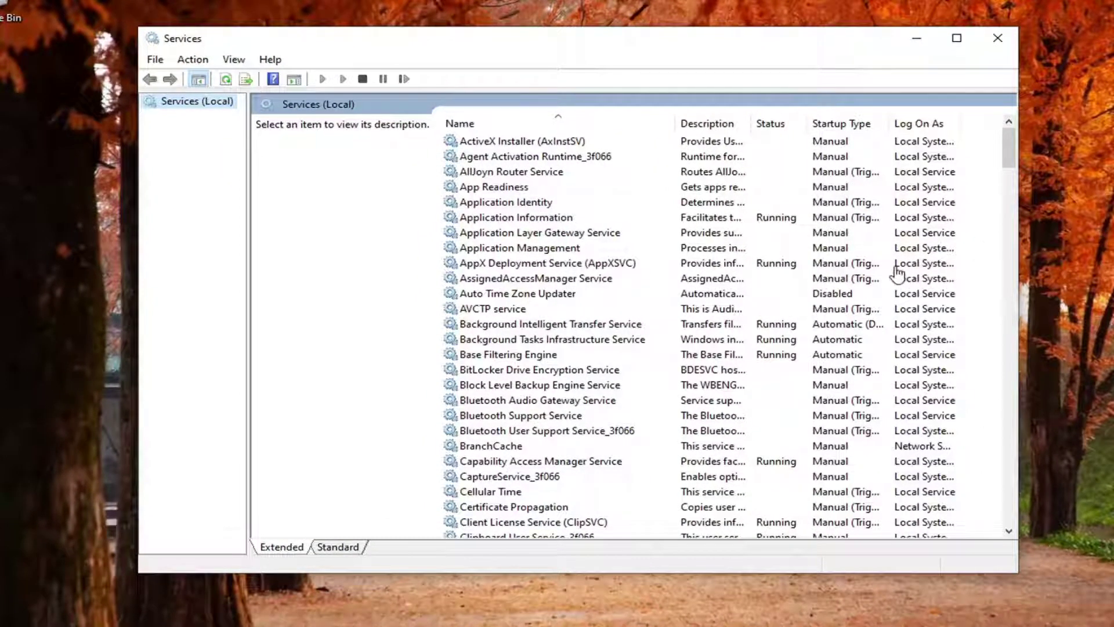
pyautogui.moveTo(1011, 141); pyautogui.dragTo(1008, 423)
pyautogui.scroll(-6, 545, 431)
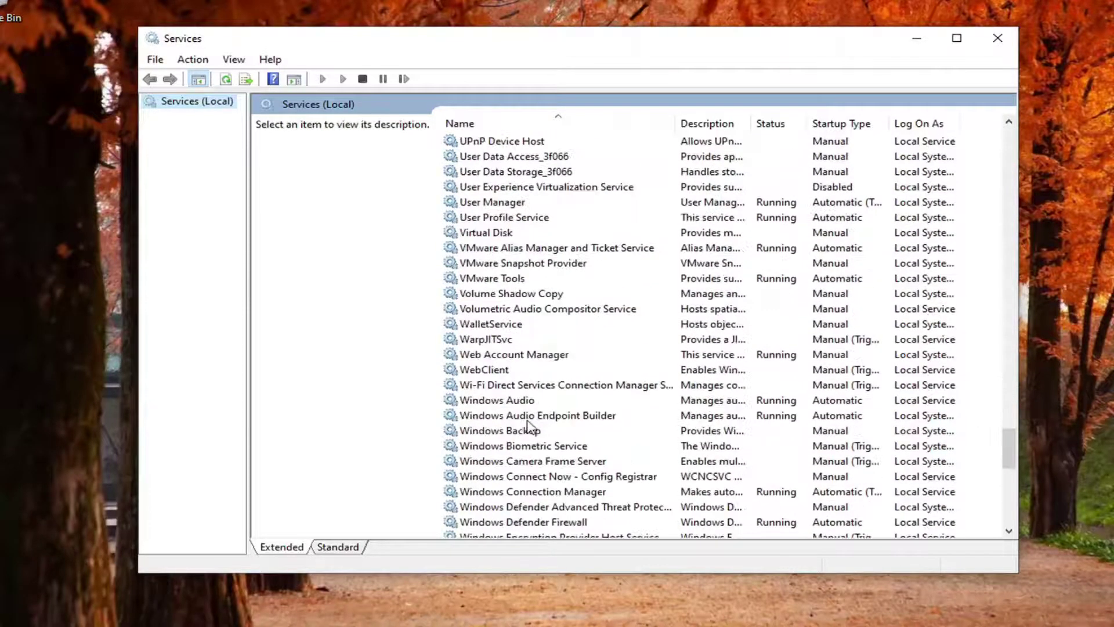
pyautogui.scroll(20, 526, 429)
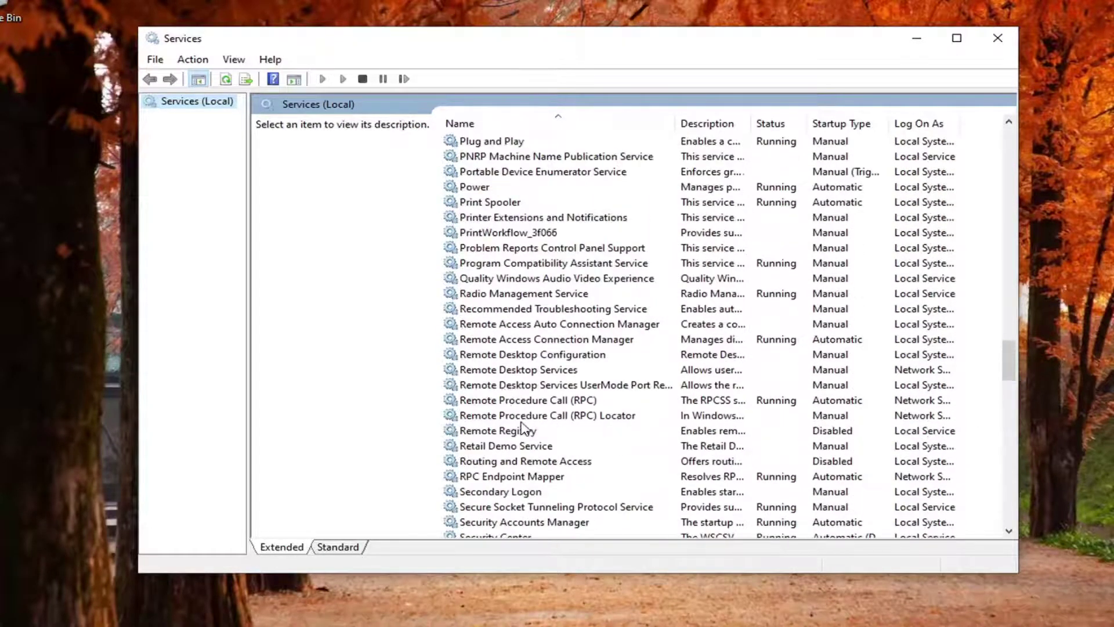
pyautogui.click(490, 281)
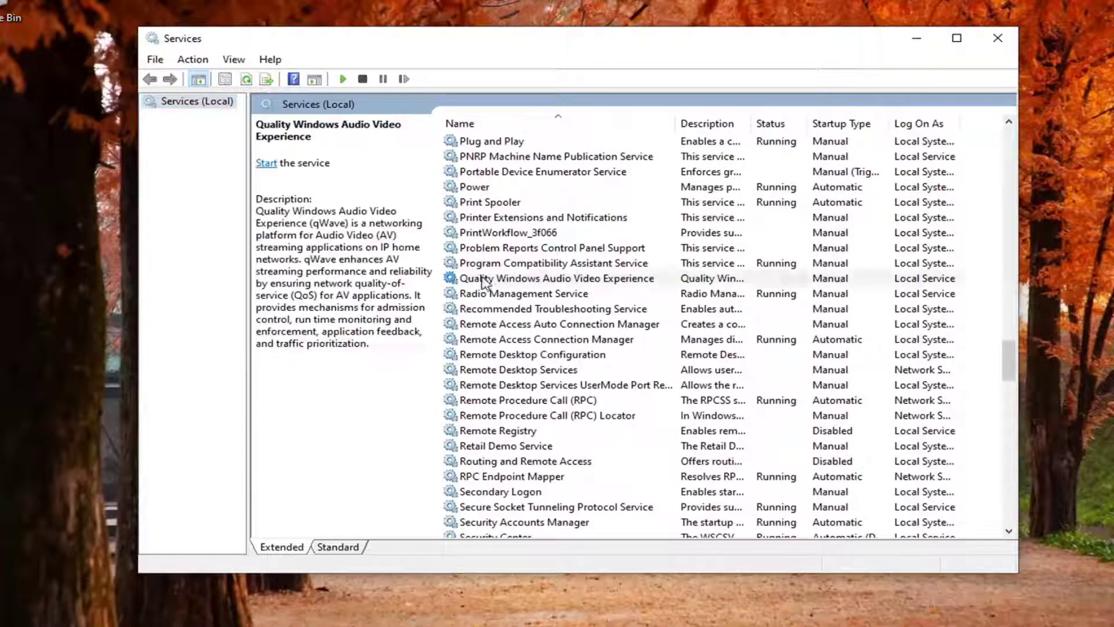
# - Set the qWave service to Automatic, start it, apply, and close Services
pyautogui.doubleClick(596, 285)
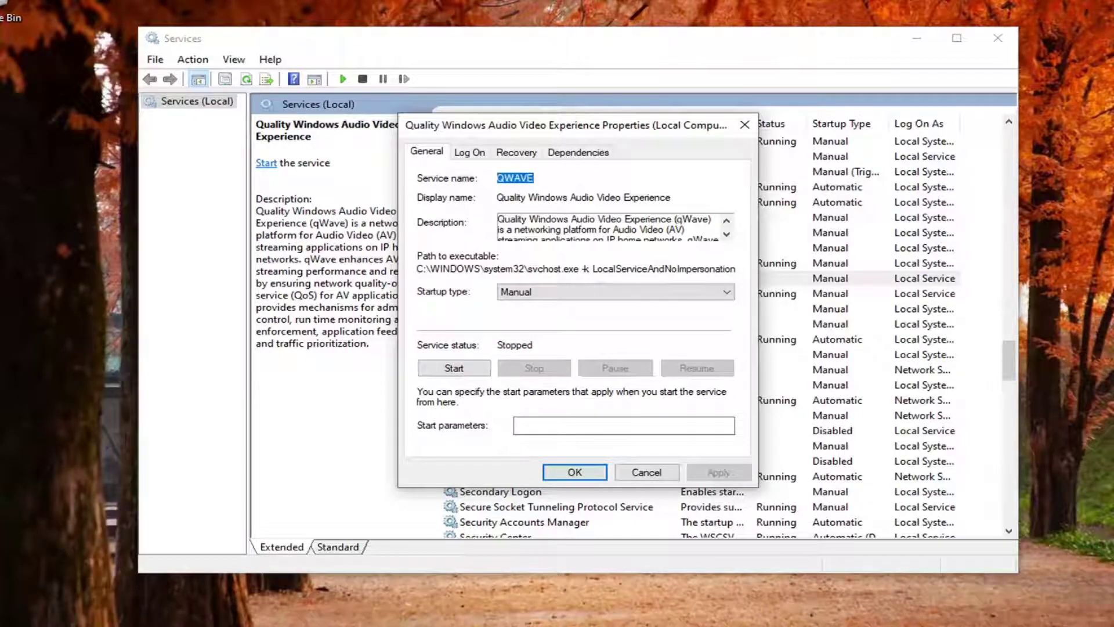
pyautogui.click(555, 293)
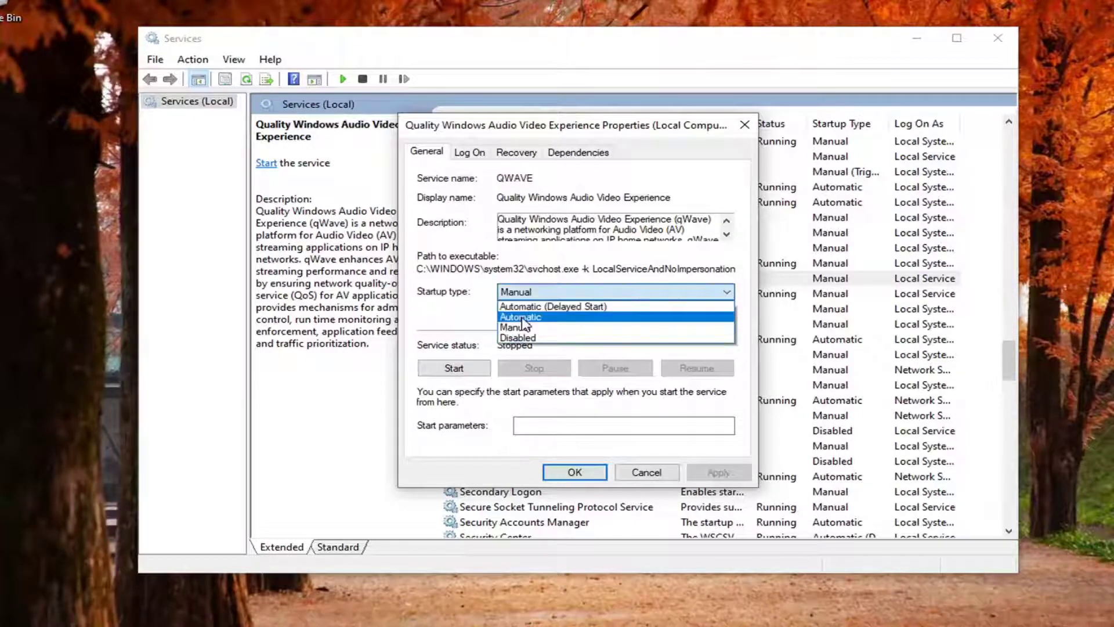
pyautogui.click(551, 317)
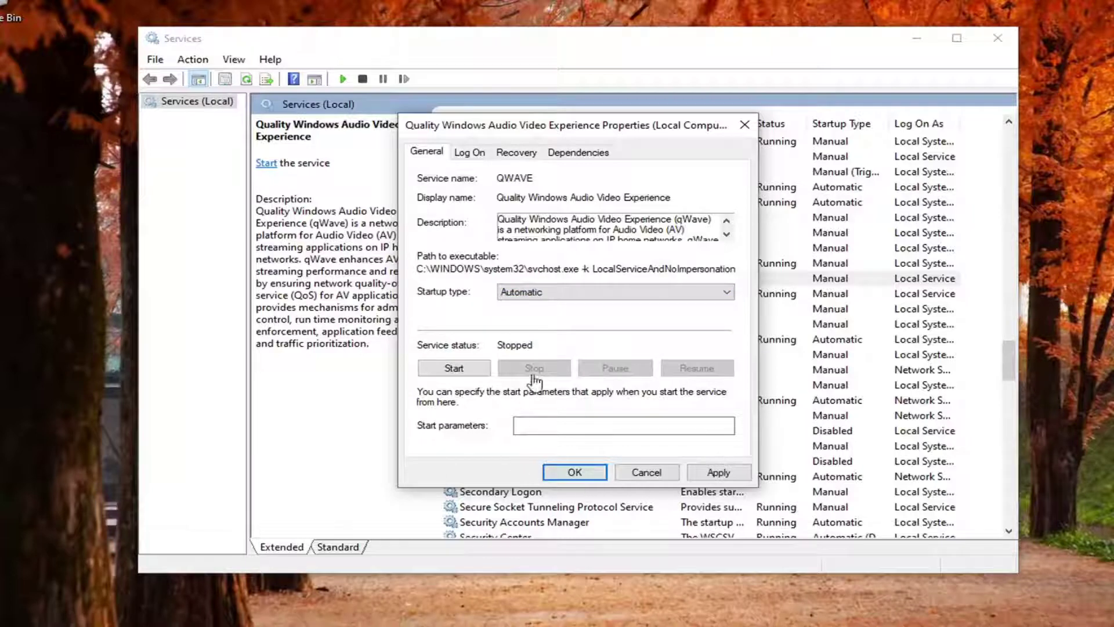
pyautogui.click(436, 368)
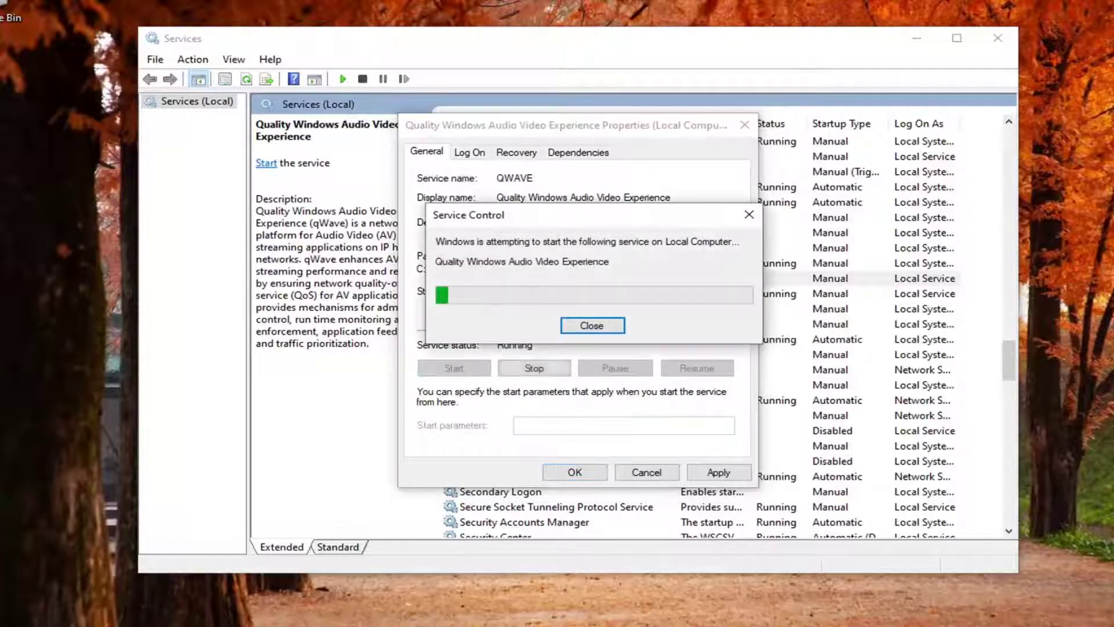
pyautogui.click(718, 471)
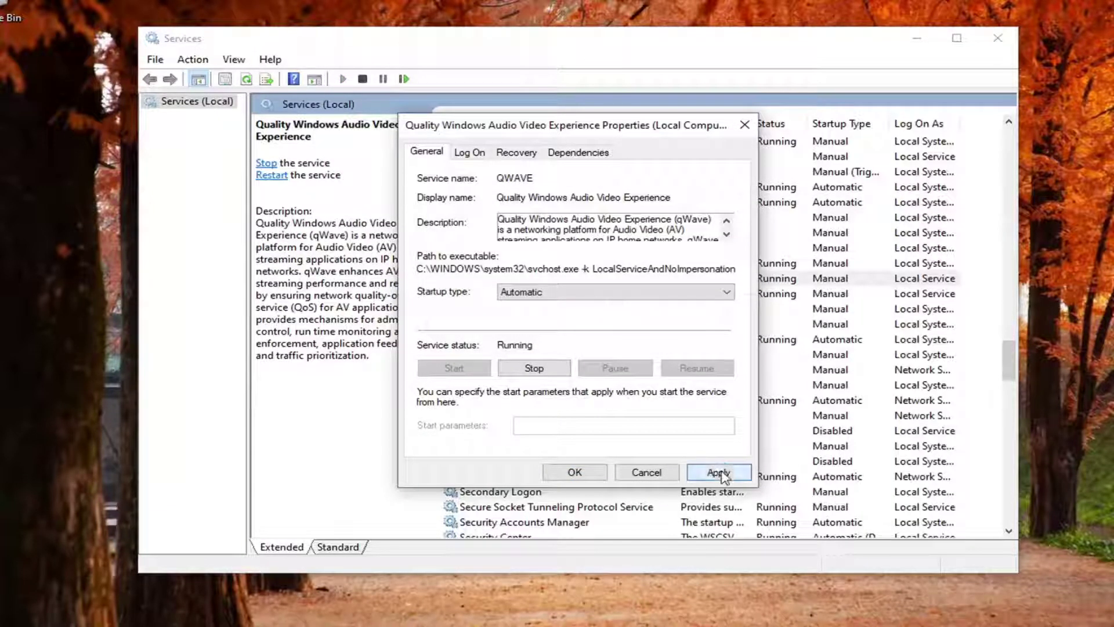
pyautogui.click(571, 473)
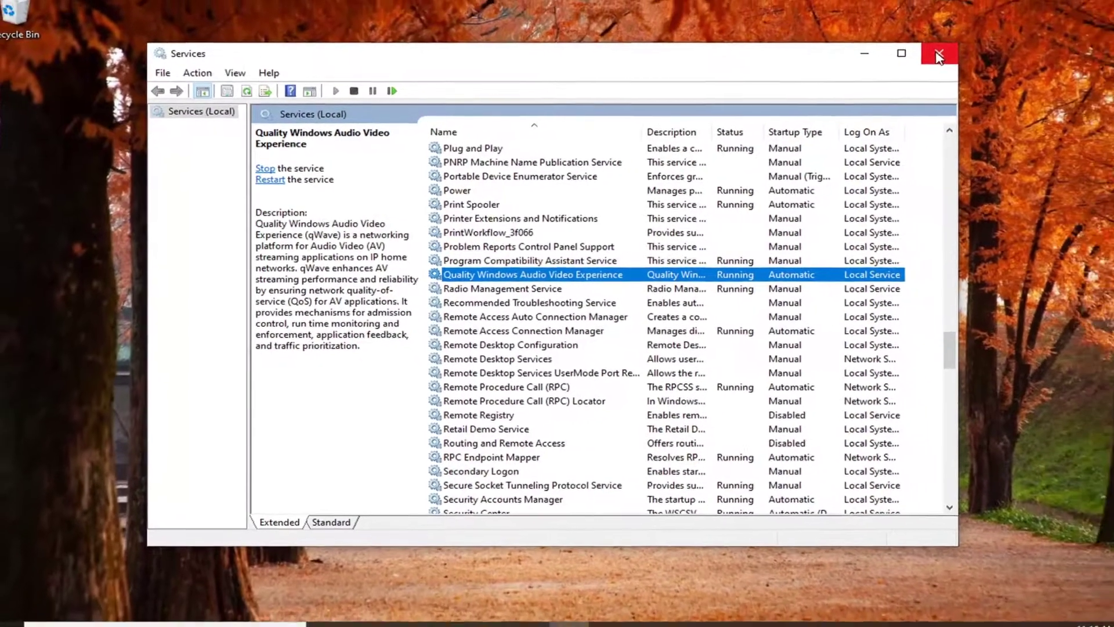
pyautogui.click(994, 41)
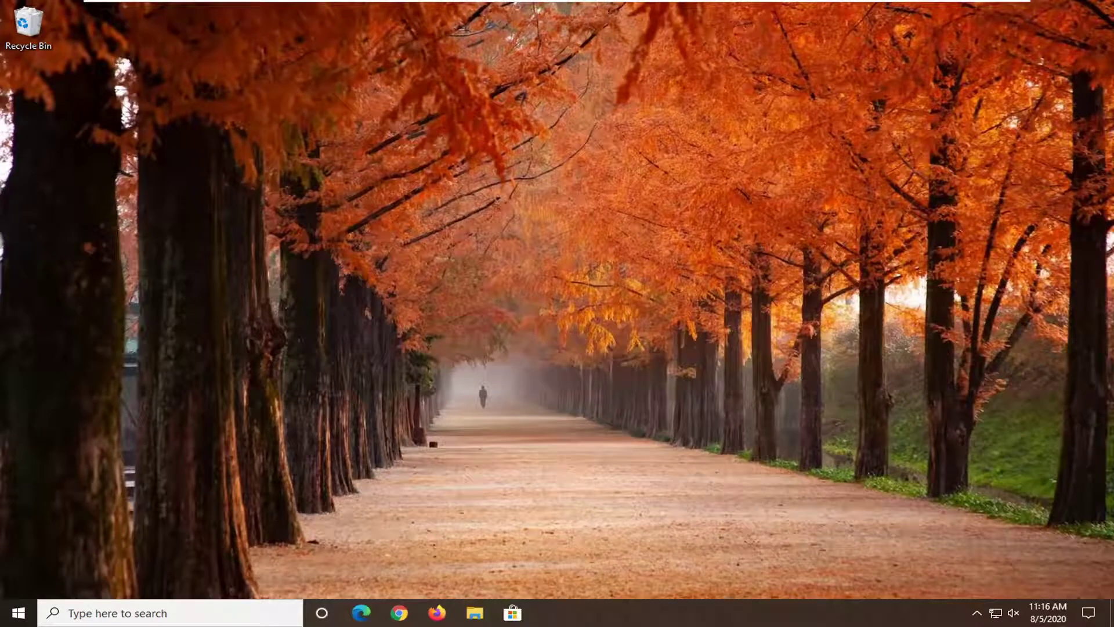
# - Restart Windows from the Start menu's Power options
pyautogui.click(18, 612)
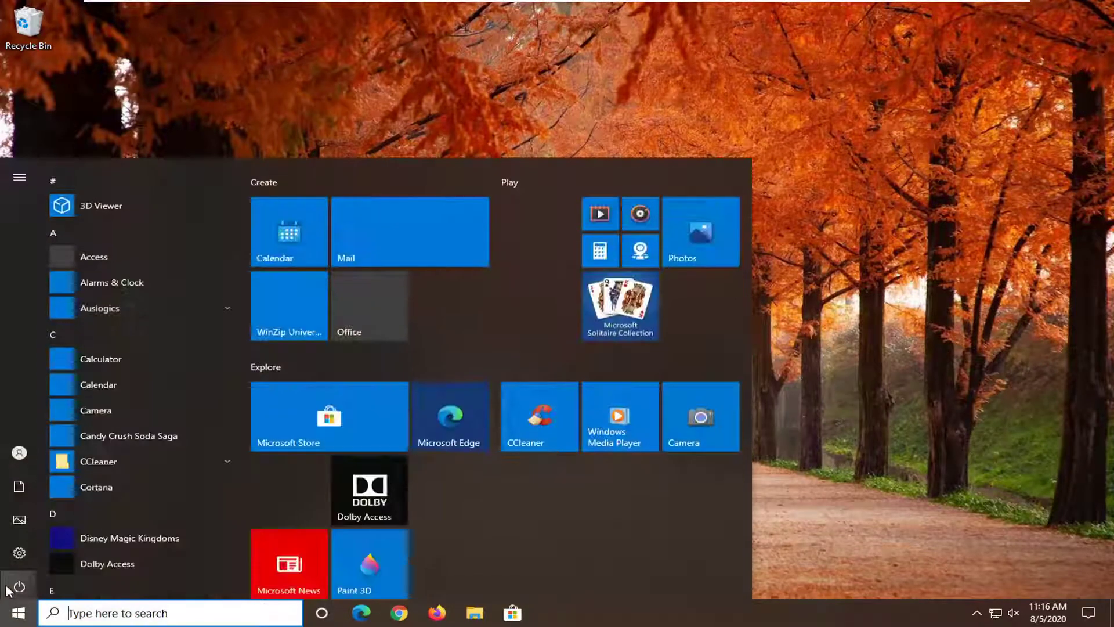
pyautogui.click(44, 567)
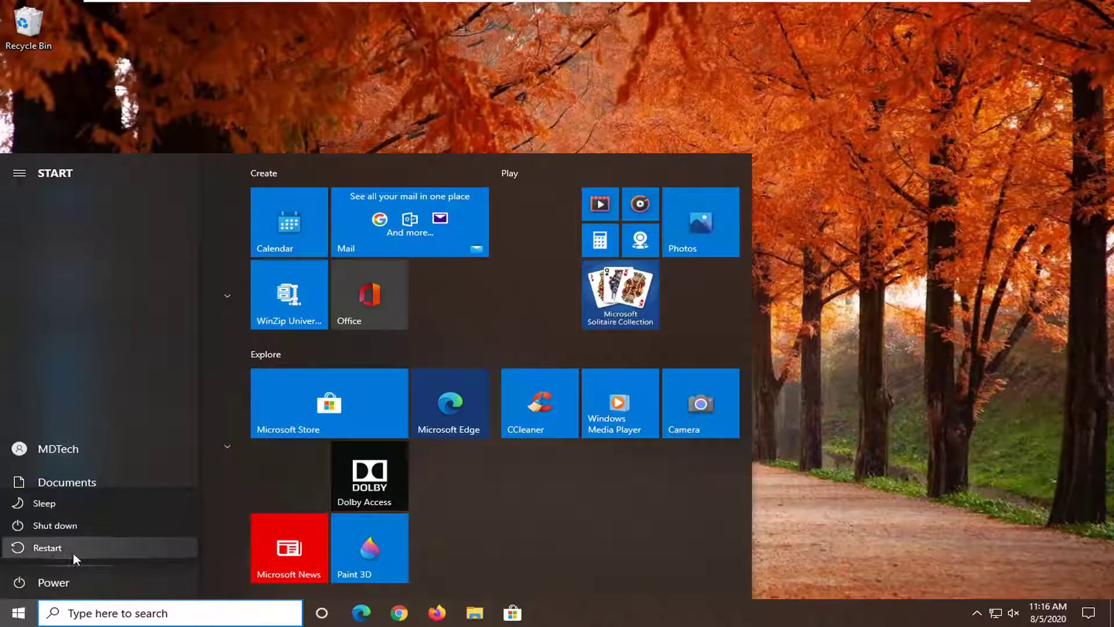
pyautogui.click(29, 551)
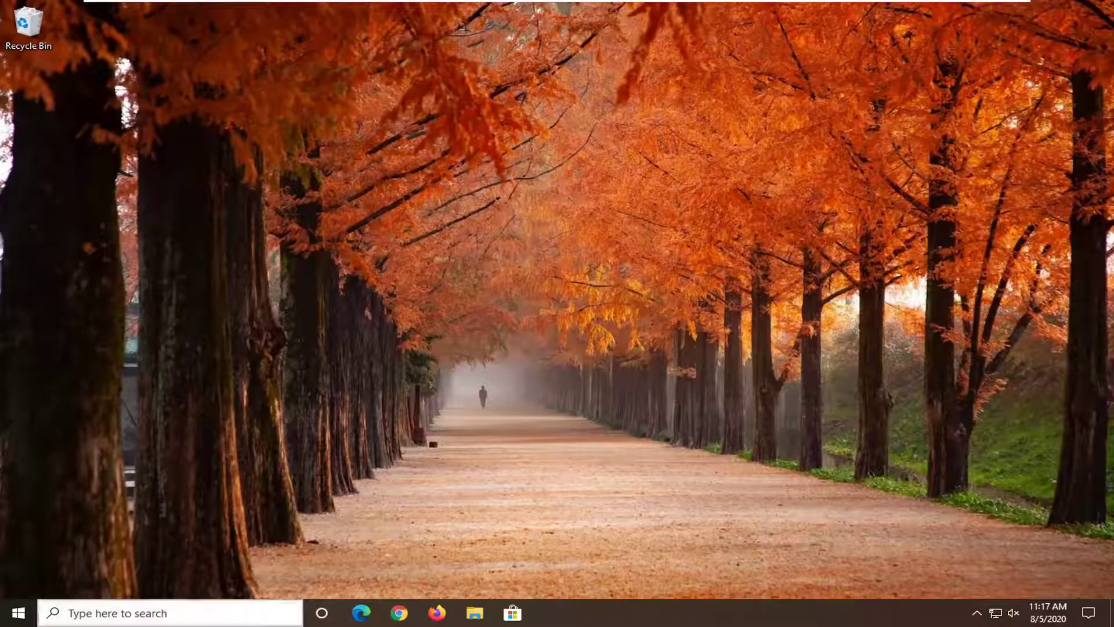
# - Google 'discord' in Chrome and open the Downloads sitelink
pyautogui.click(397, 619)
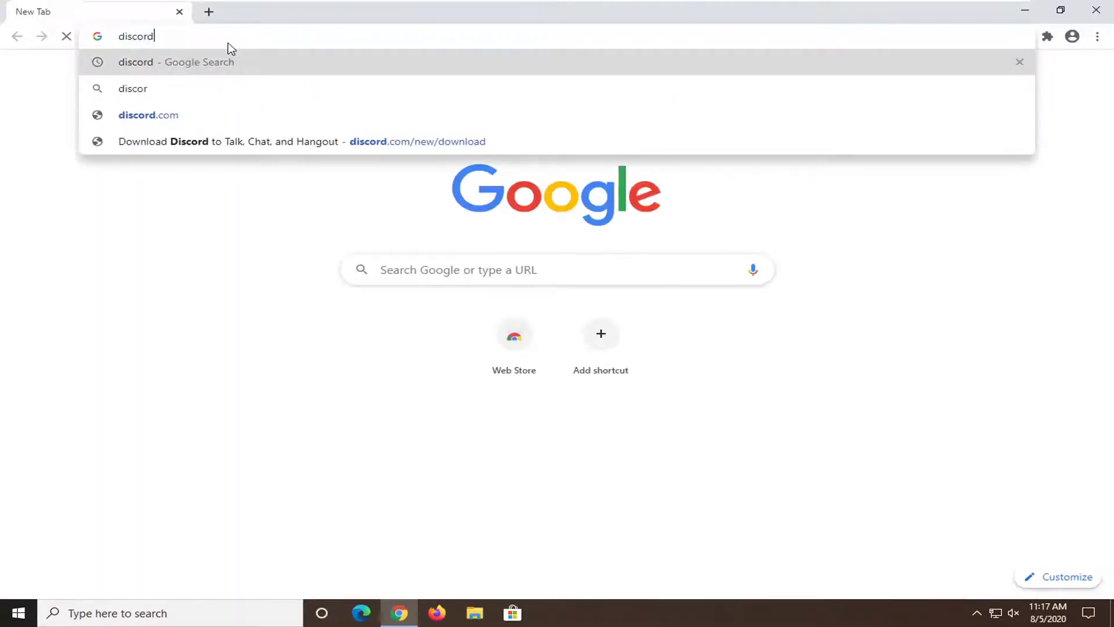
pyautogui.press('Return')
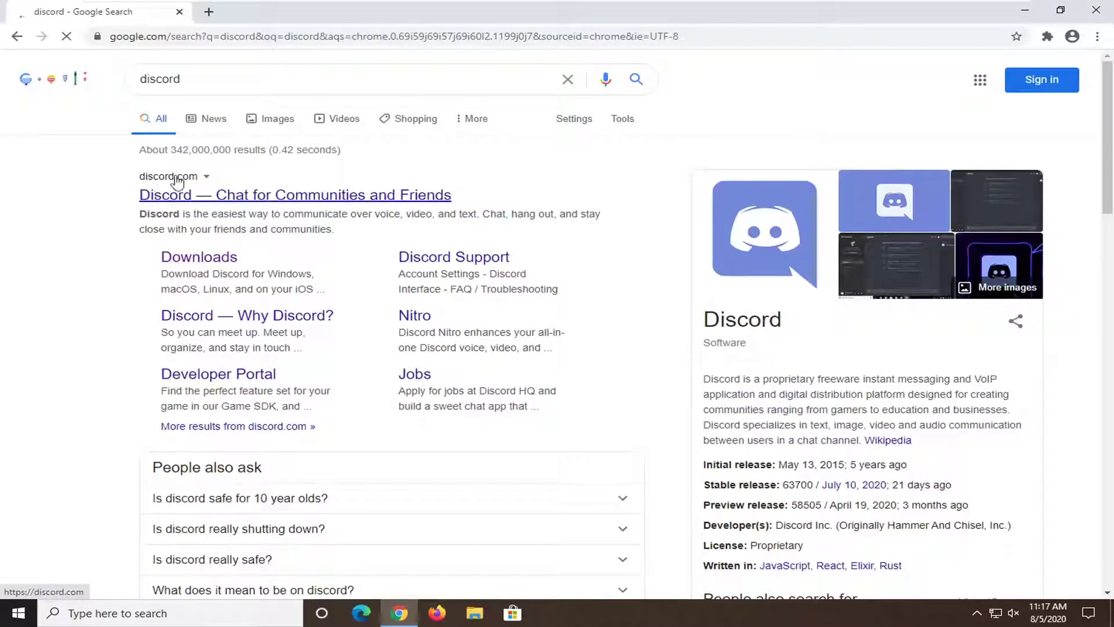
pyautogui.click(200, 257)
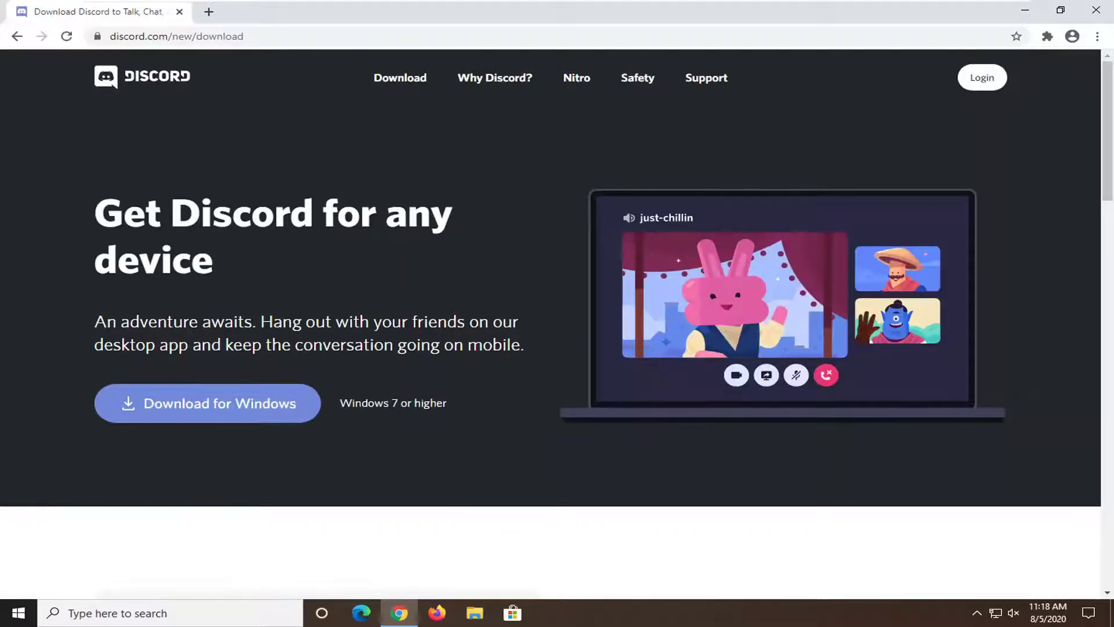
# - Download the Discord installer for Windows, open DiscordSetup (1).exe, and close Chrome
pyautogui.click(222, 405)
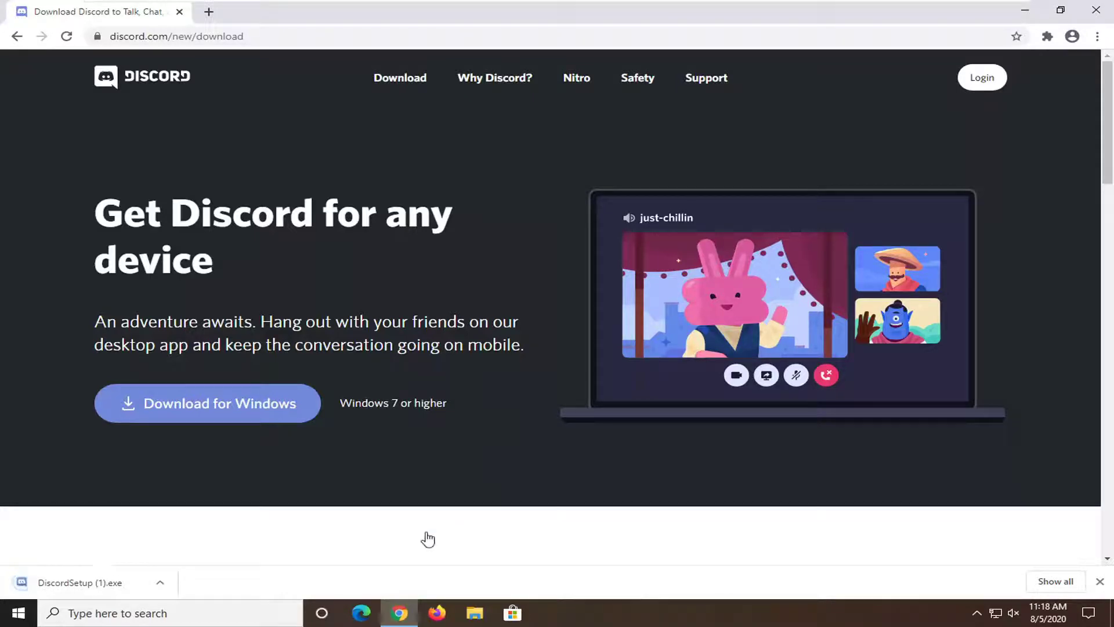
pyautogui.click(82, 582)
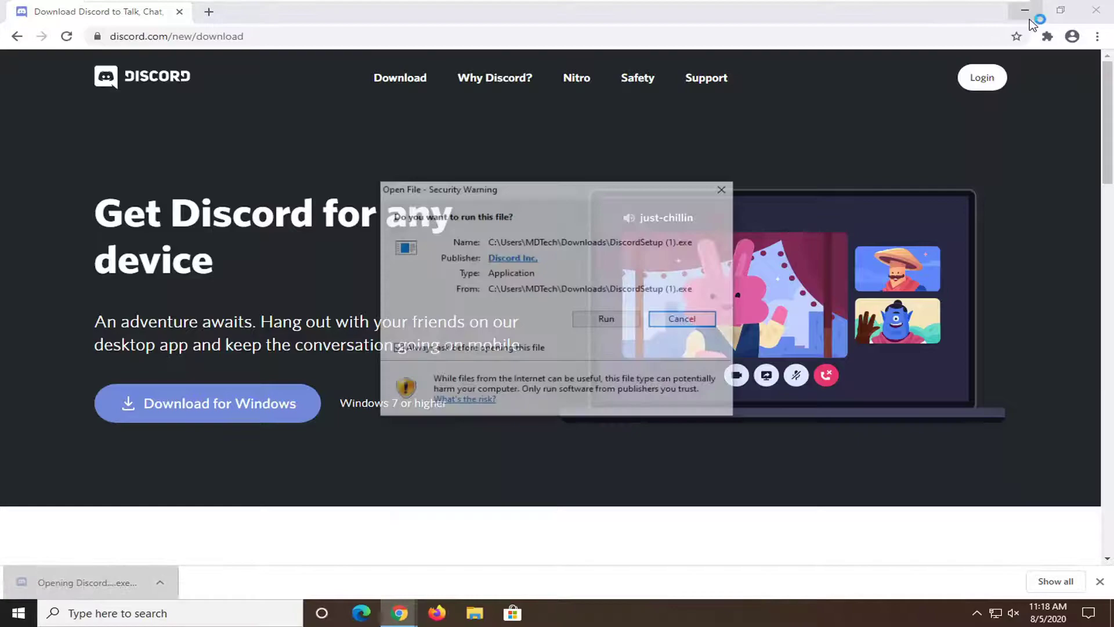
pyautogui.click(1095, 10)
# - Let the Discord installer run, then close the newly launched Discord window
pyautogui.click(605, 321)
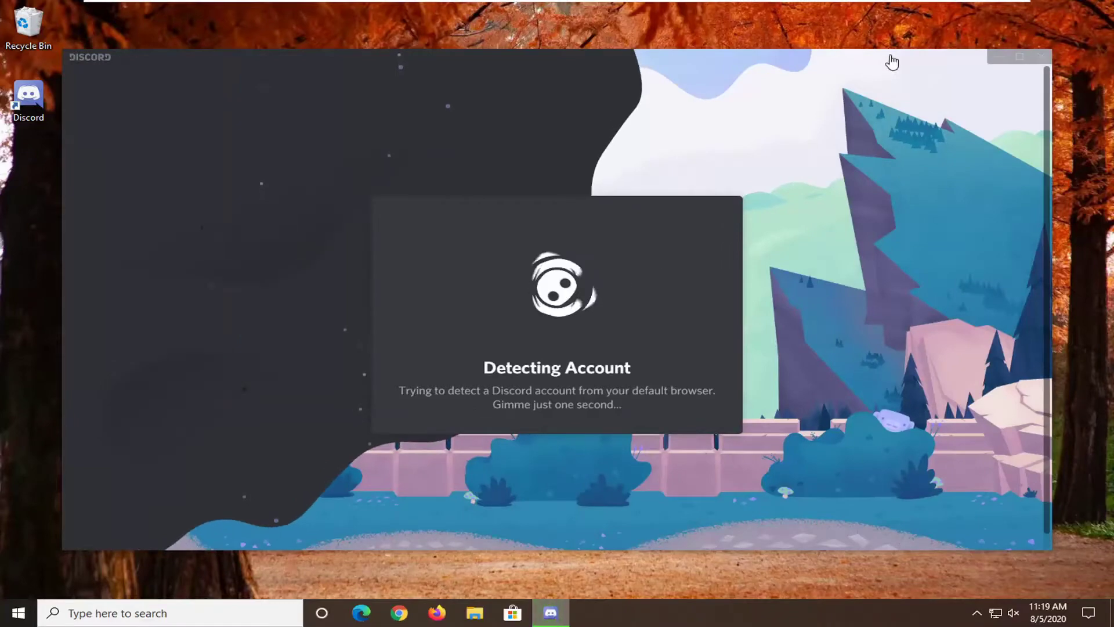
pyautogui.click(1041, 58)
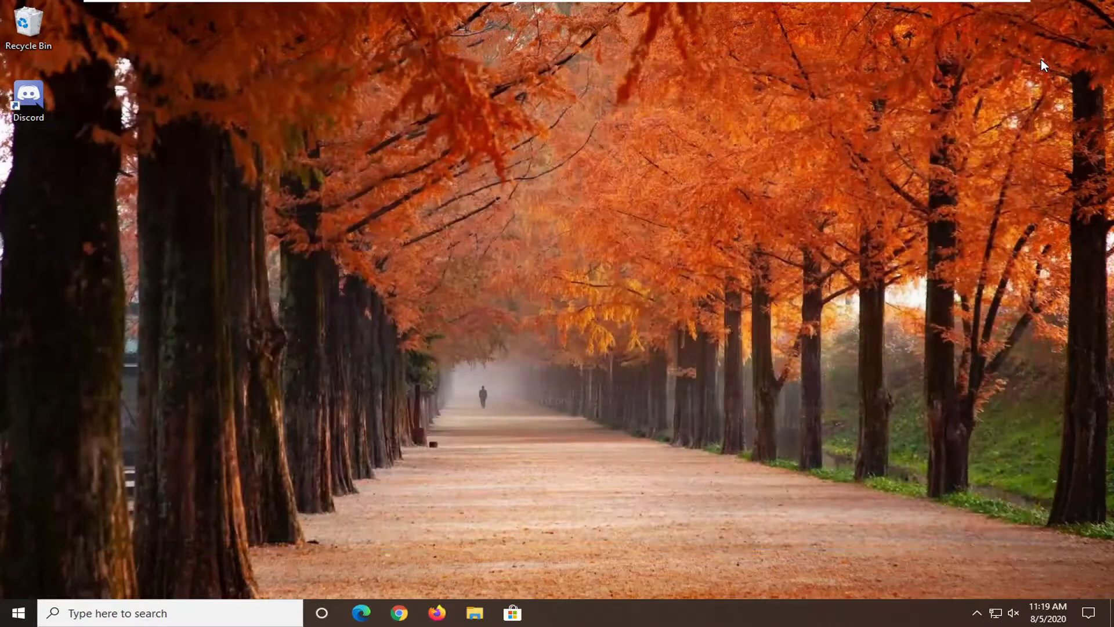